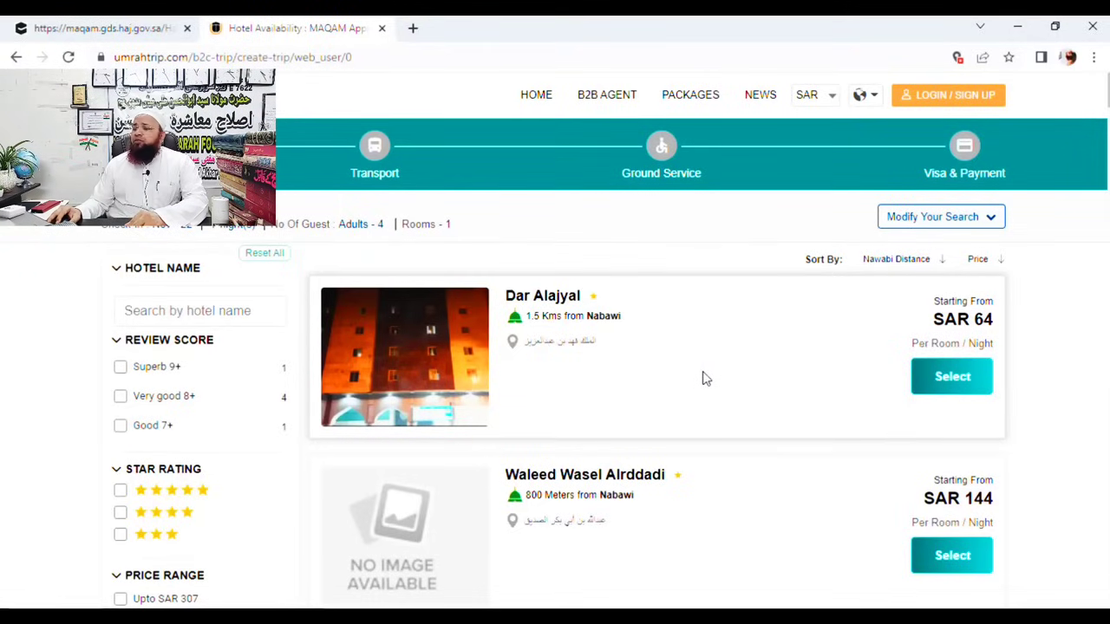
- Open the Dar Alajyal hotel and look through its room offer and photo gallery
click(960, 376)
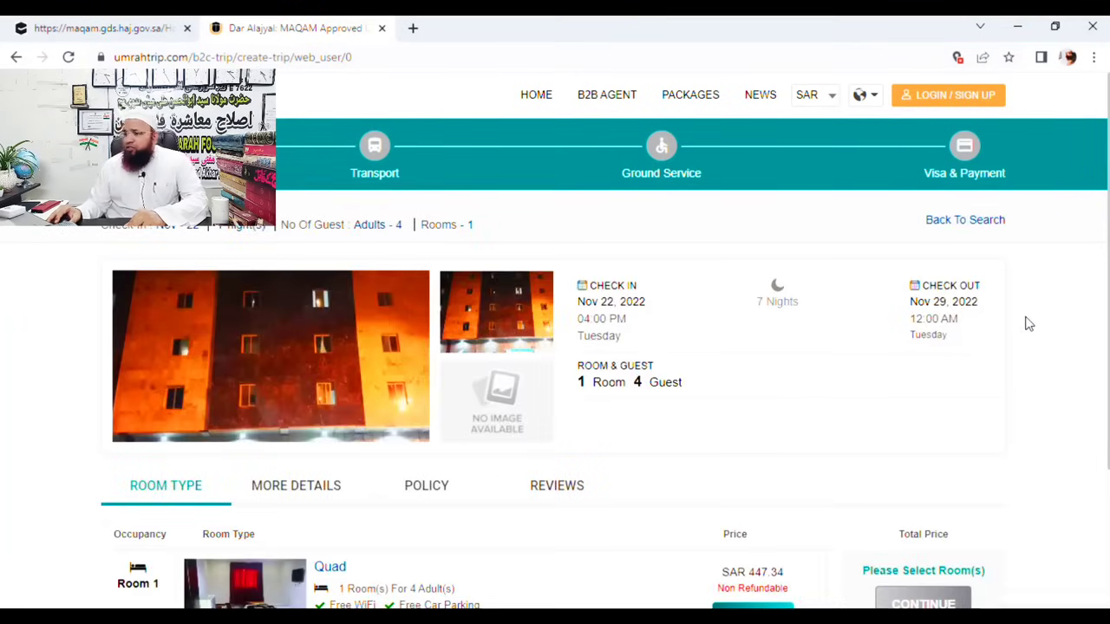
scroll(1029, 323, down, 2)
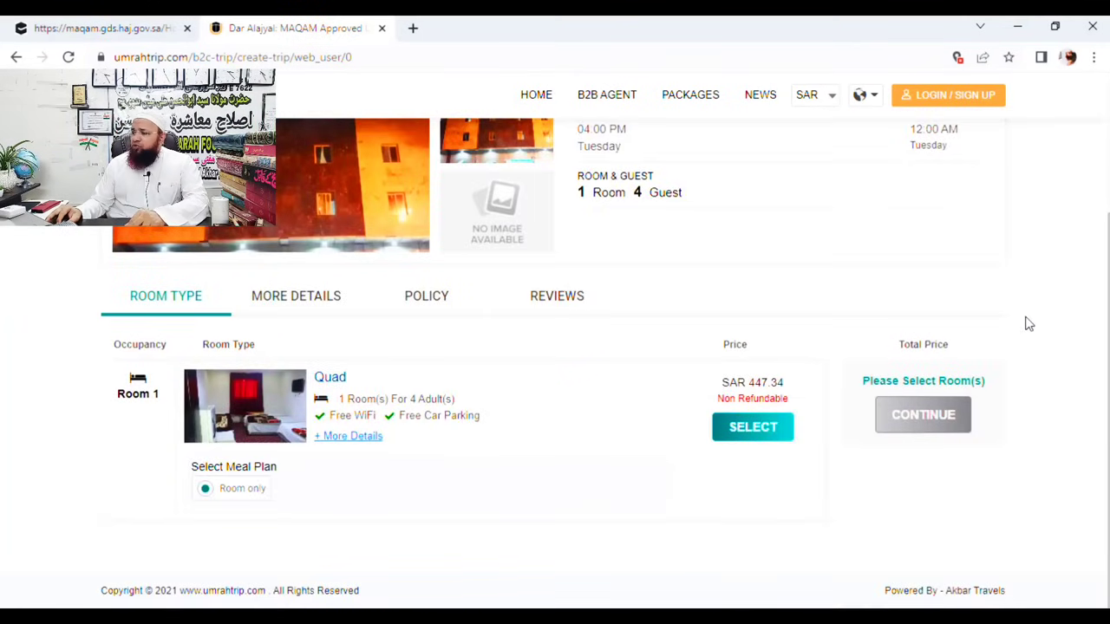
scroll(1029, 323, up, 2)
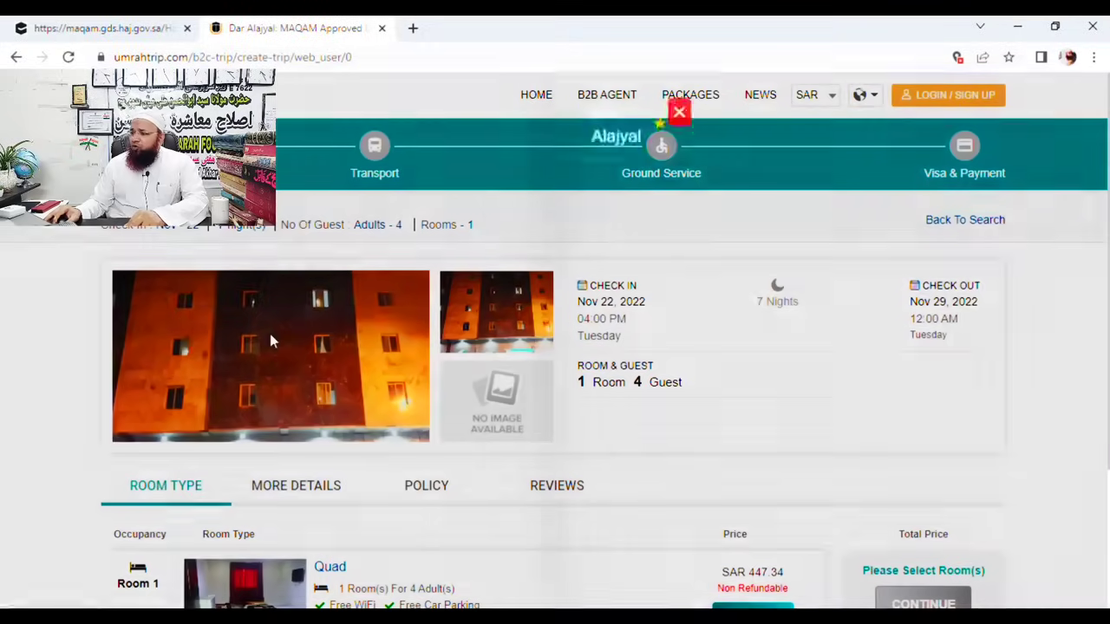
click(271, 338)
click(1052, 309)
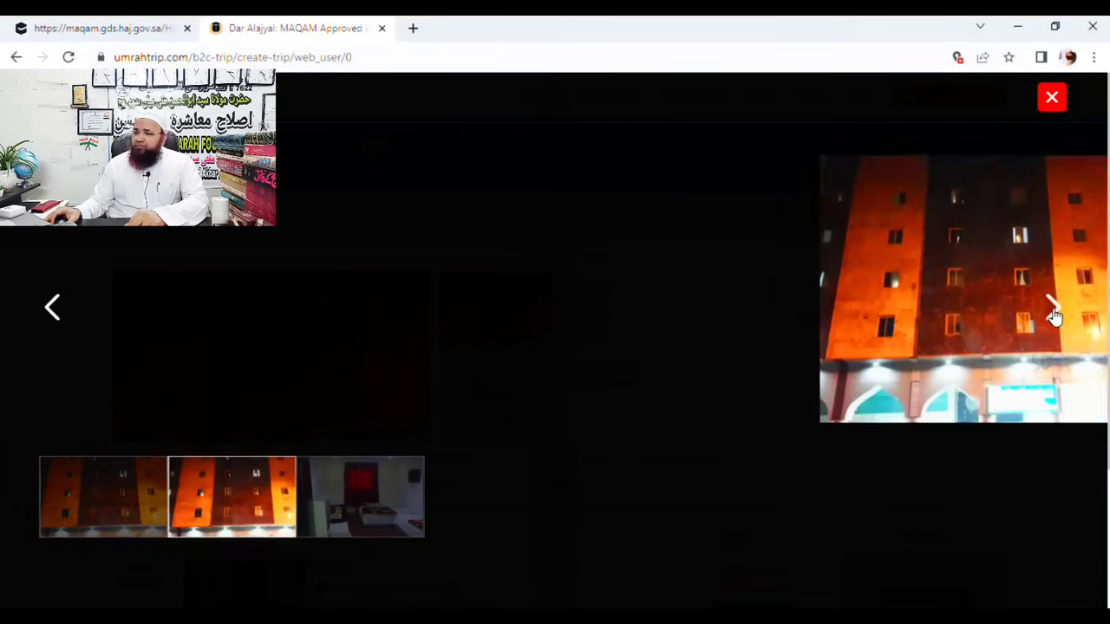
click(1053, 311)
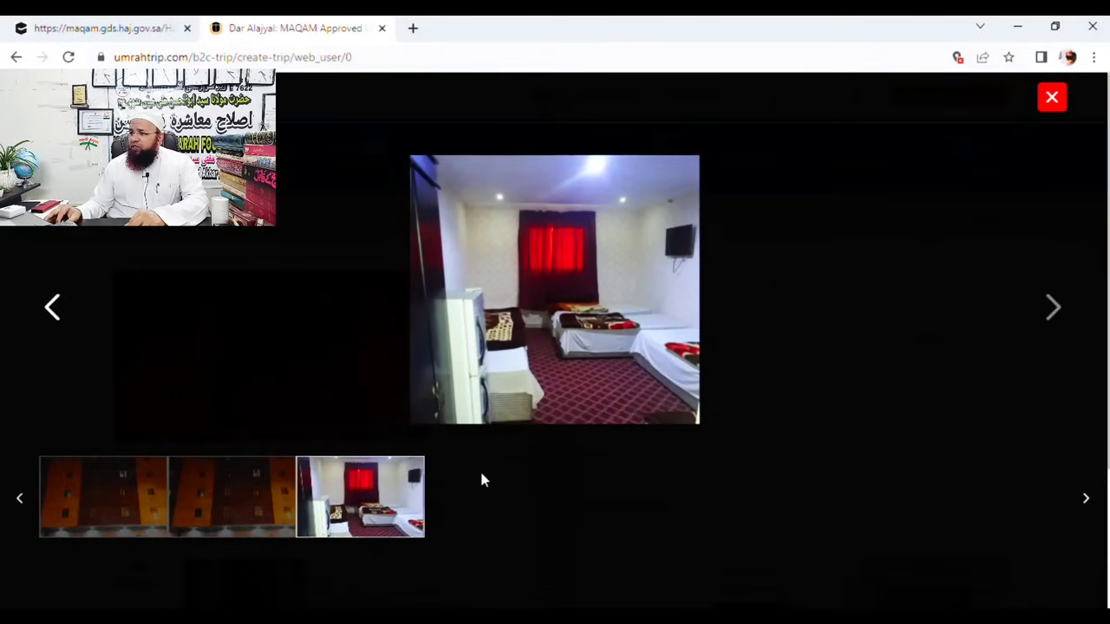
click(53, 308)
click(53, 307)
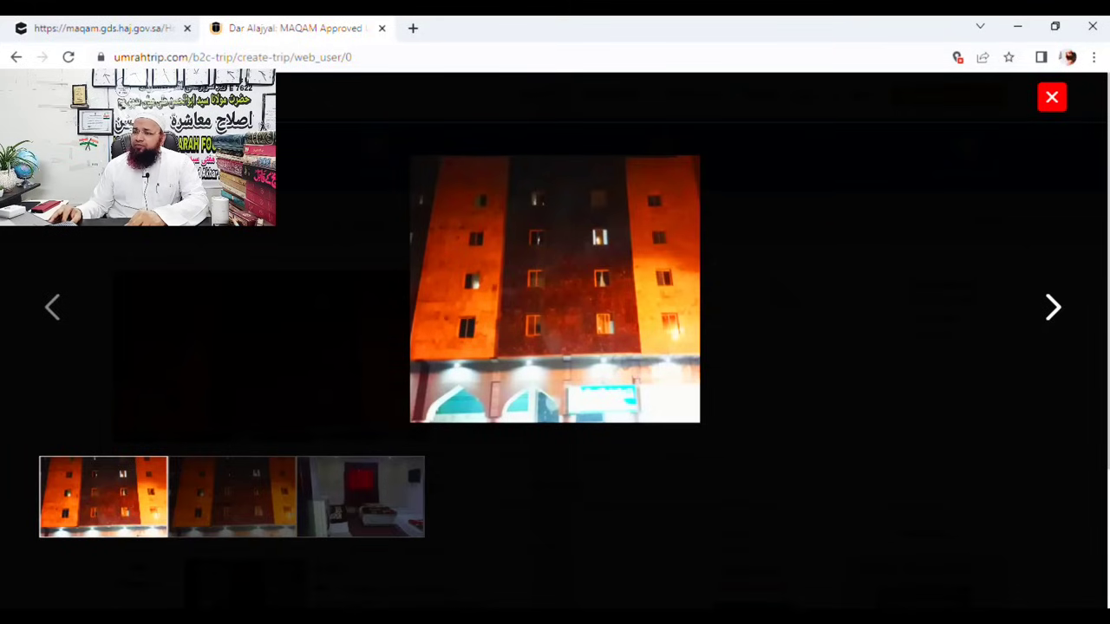
- Return to the home page and start booking the Mumbai to Jeddah package again without a flight
click(14, 56)
click(13, 56)
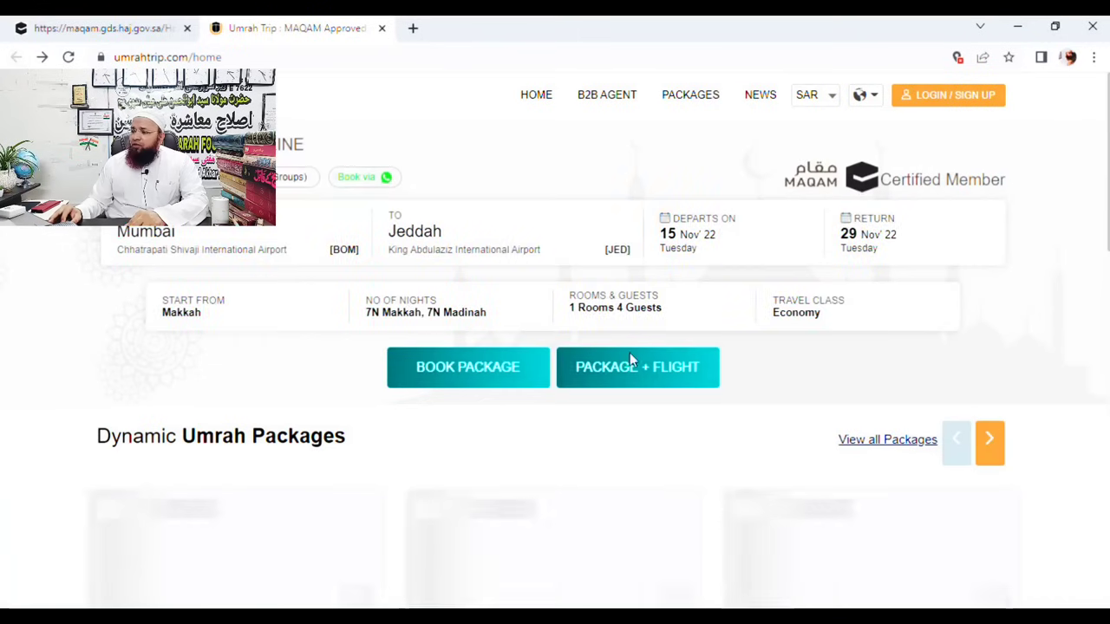
click(450, 370)
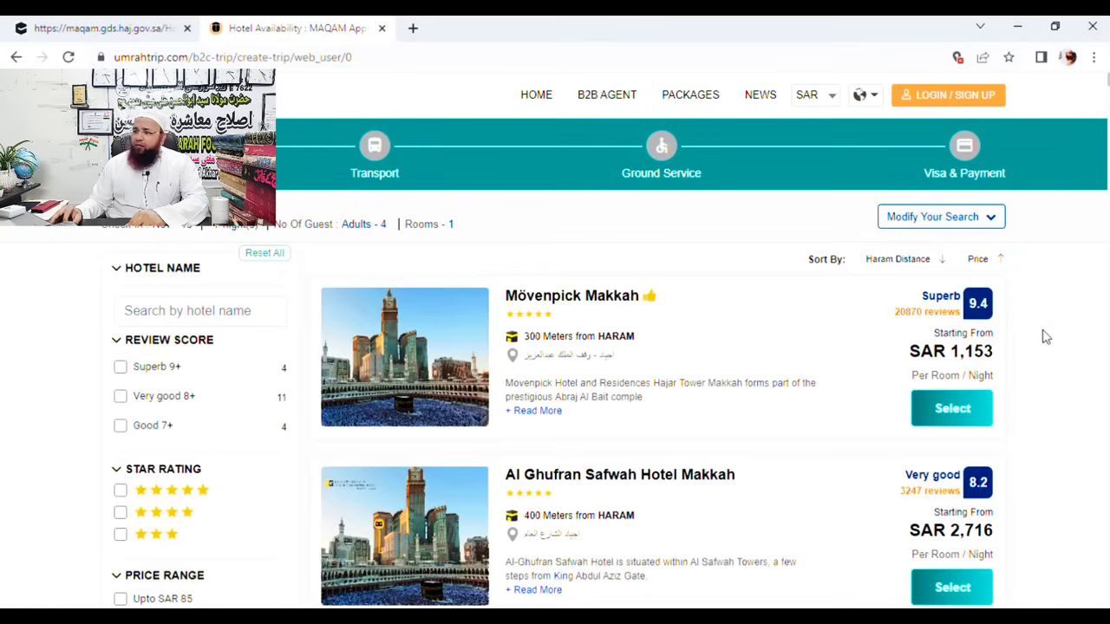
- Sort the Makkah hotels by lowest price and continue with the Quad Room at Fal Altaj
click(997, 262)
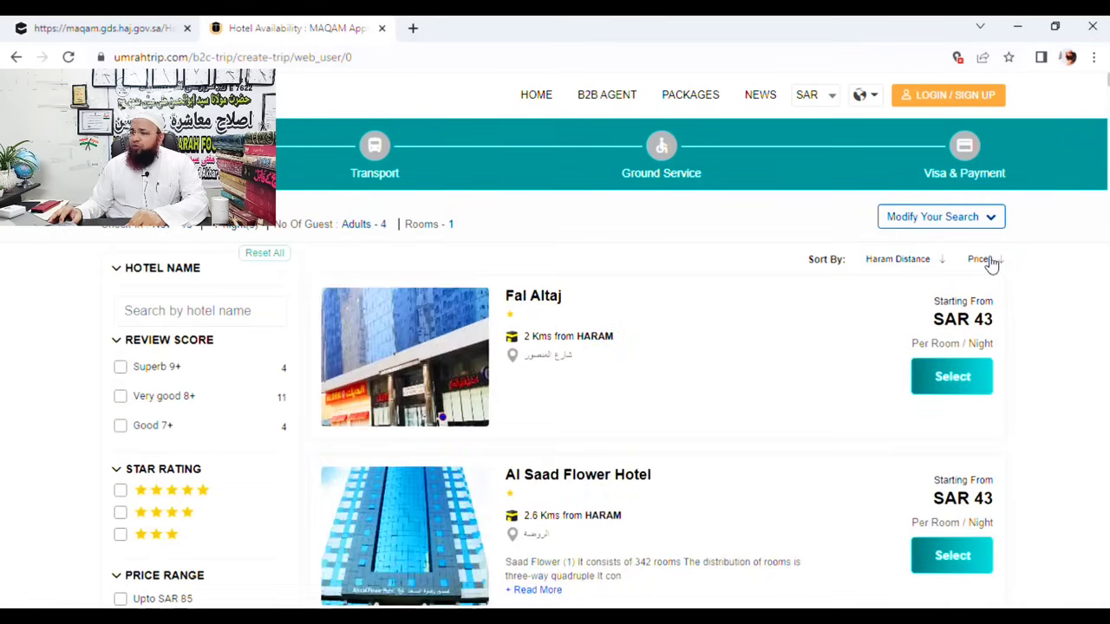
click(946, 378)
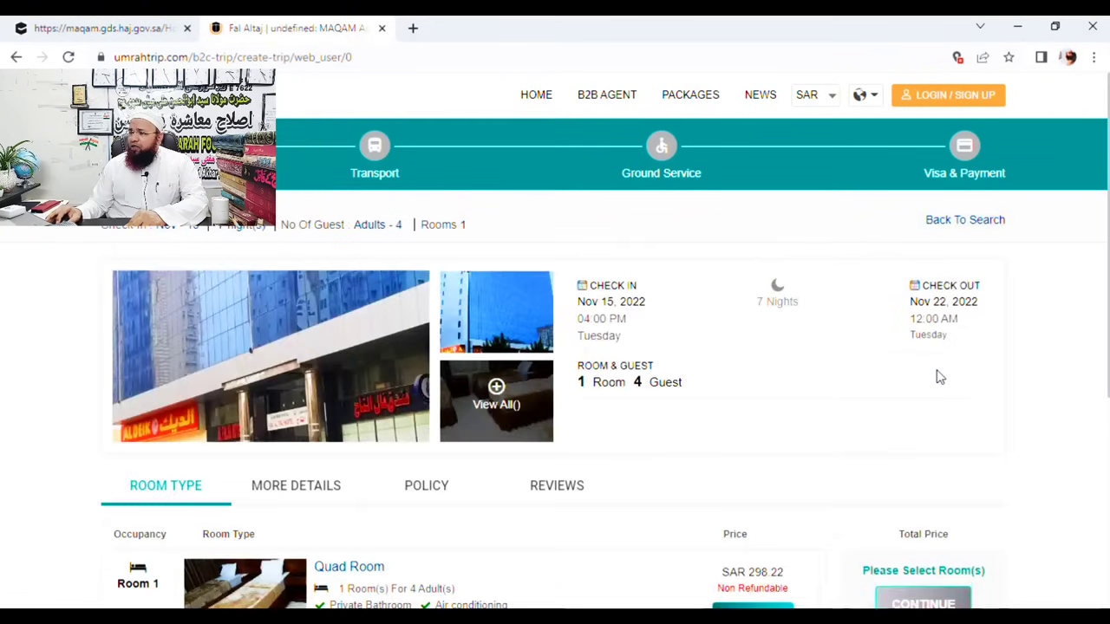
scroll(555, 397, down, 4)
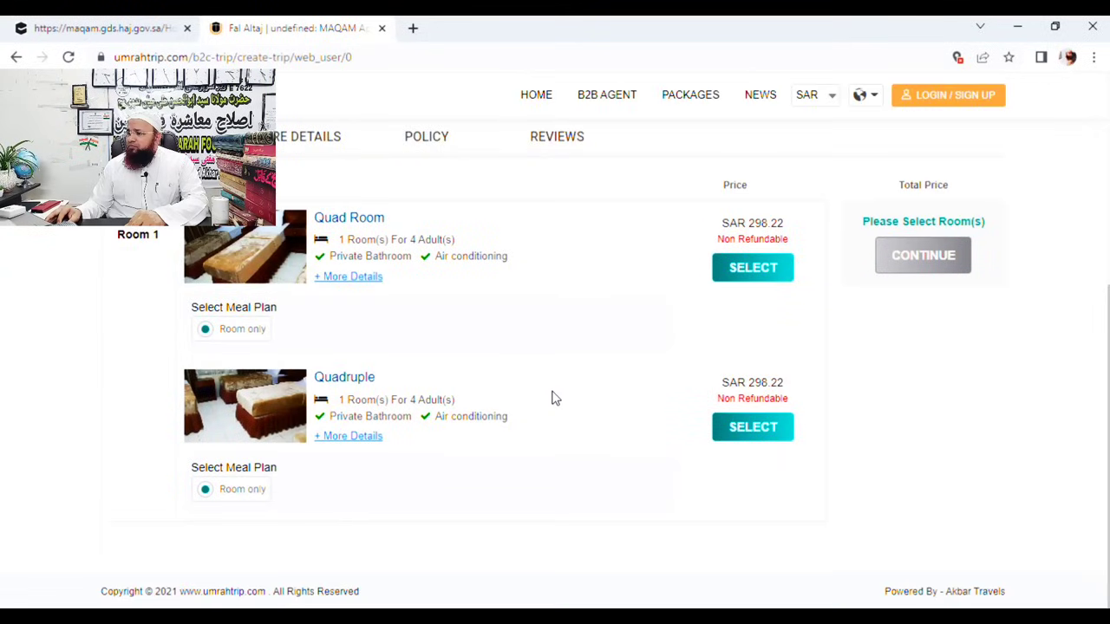
click(753, 278)
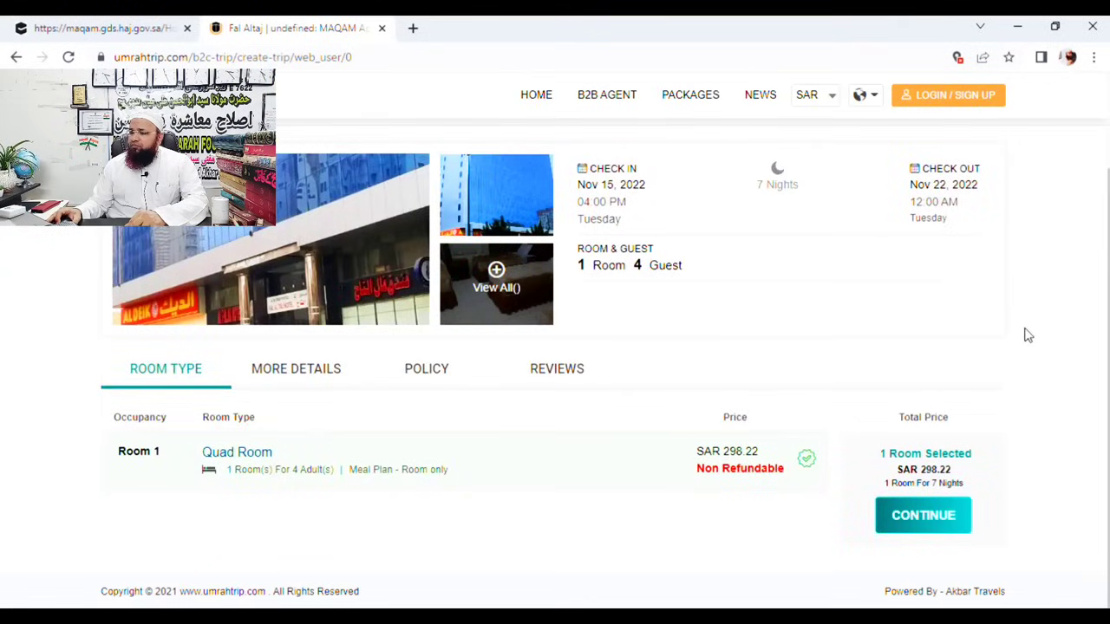
click(904, 514)
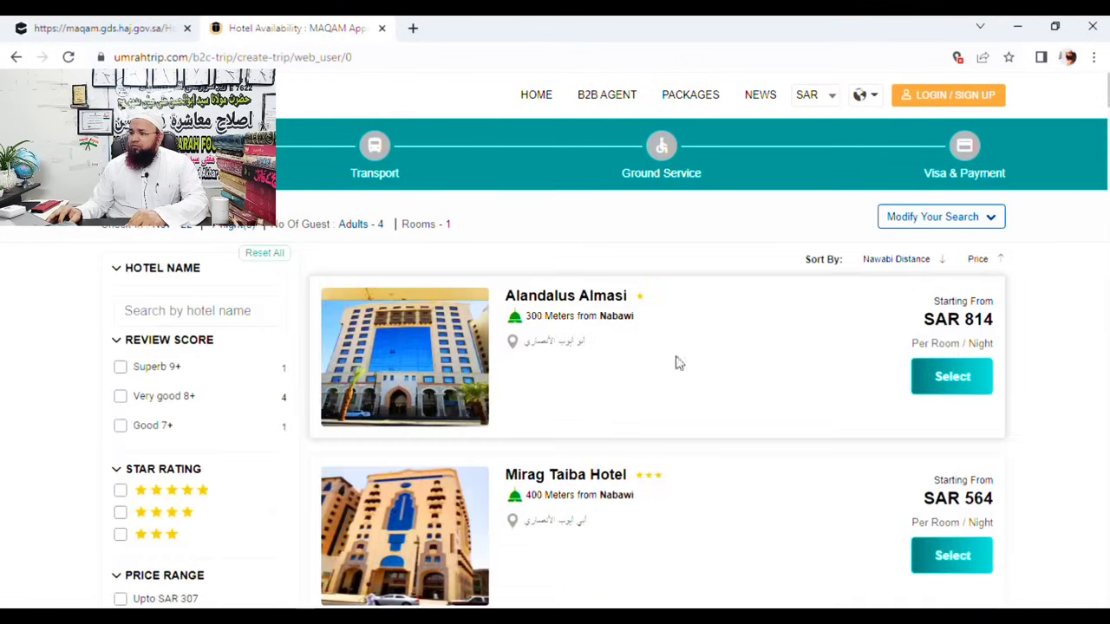
- Sort the Madinah hotels by lowest price and continue with the Quad room at Dar Alajyal
click(1004, 260)
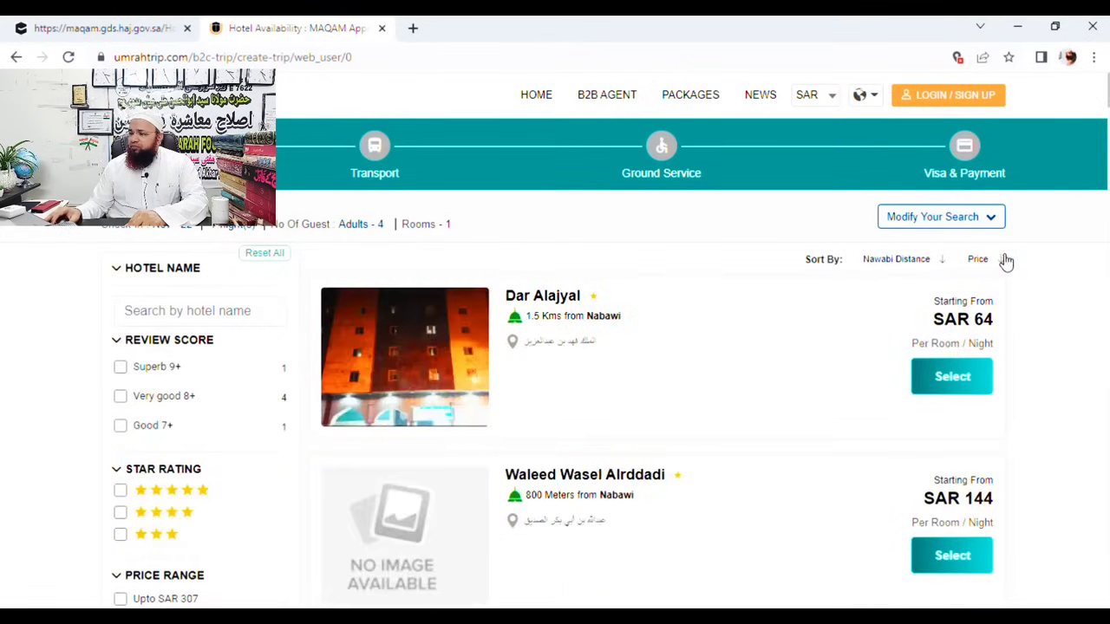
click(950, 378)
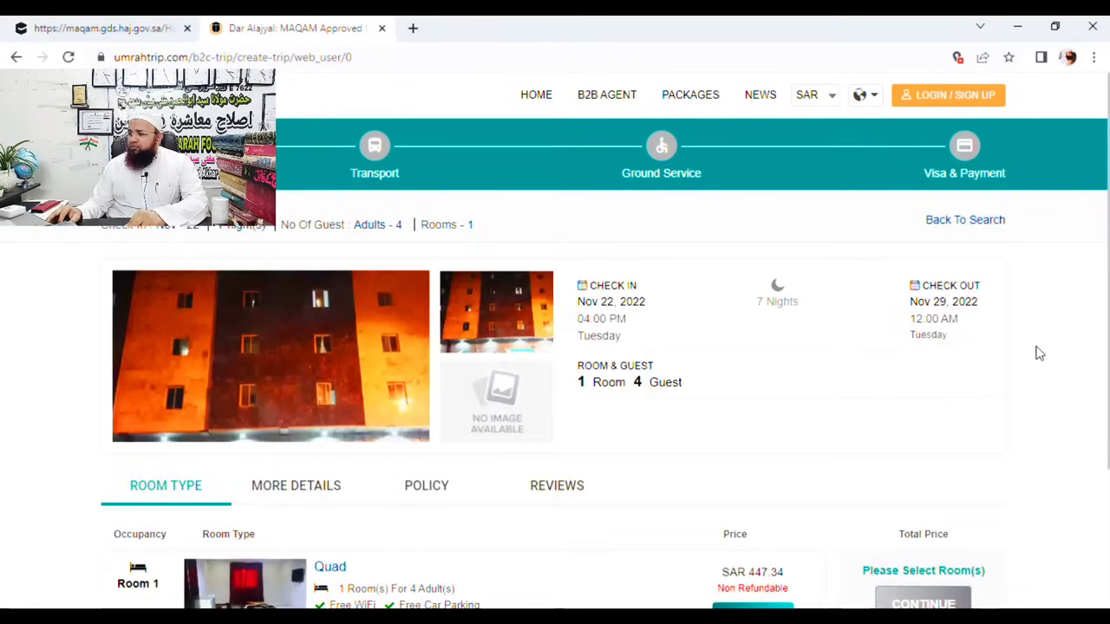
scroll(1040, 353, down, 3)
click(755, 425)
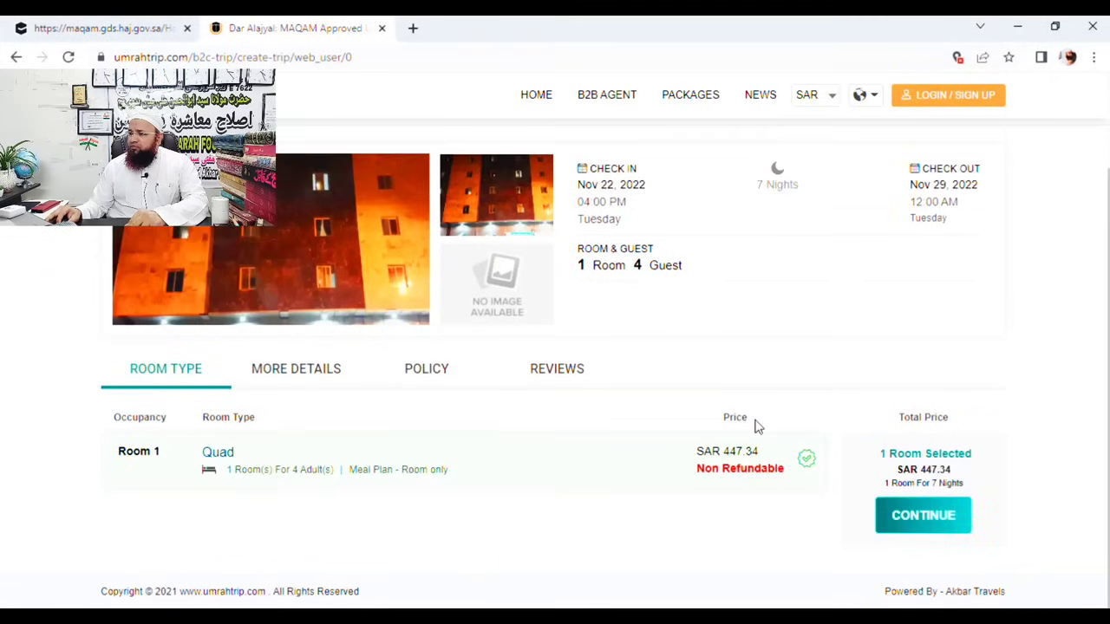
click(909, 514)
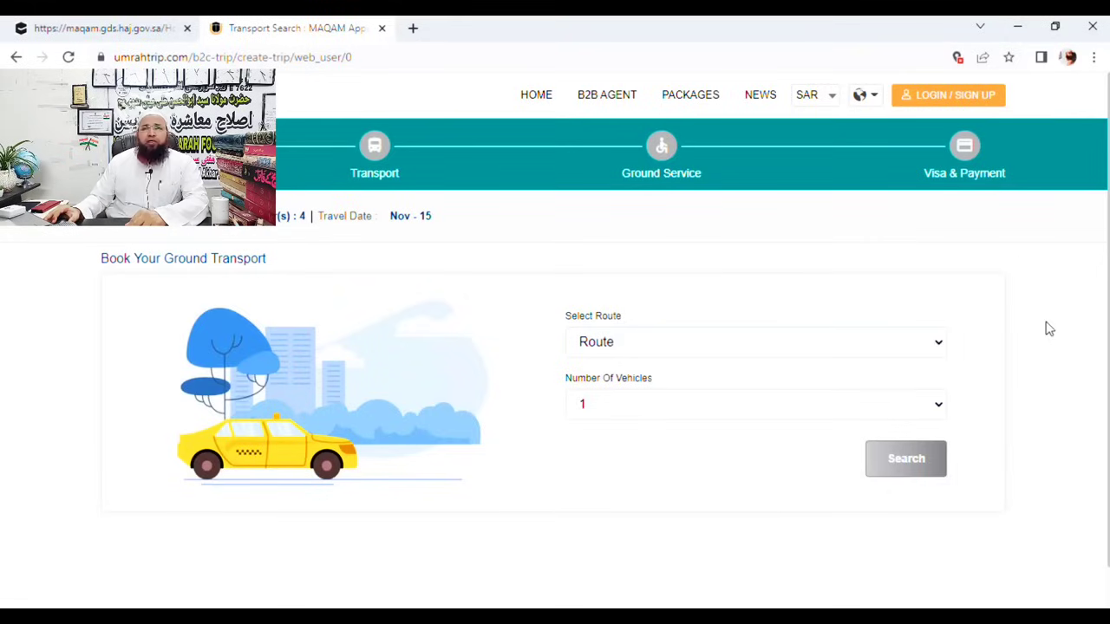
- Search for ground transport on the Jeddah-Makkah-Jeddah route
click(941, 347)
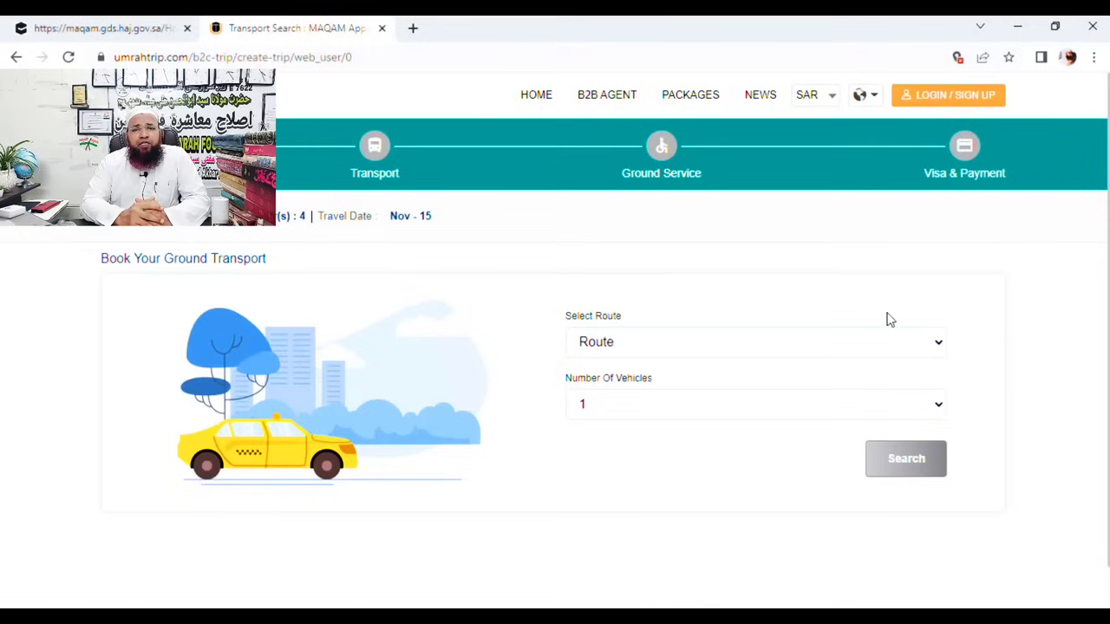
click(824, 354)
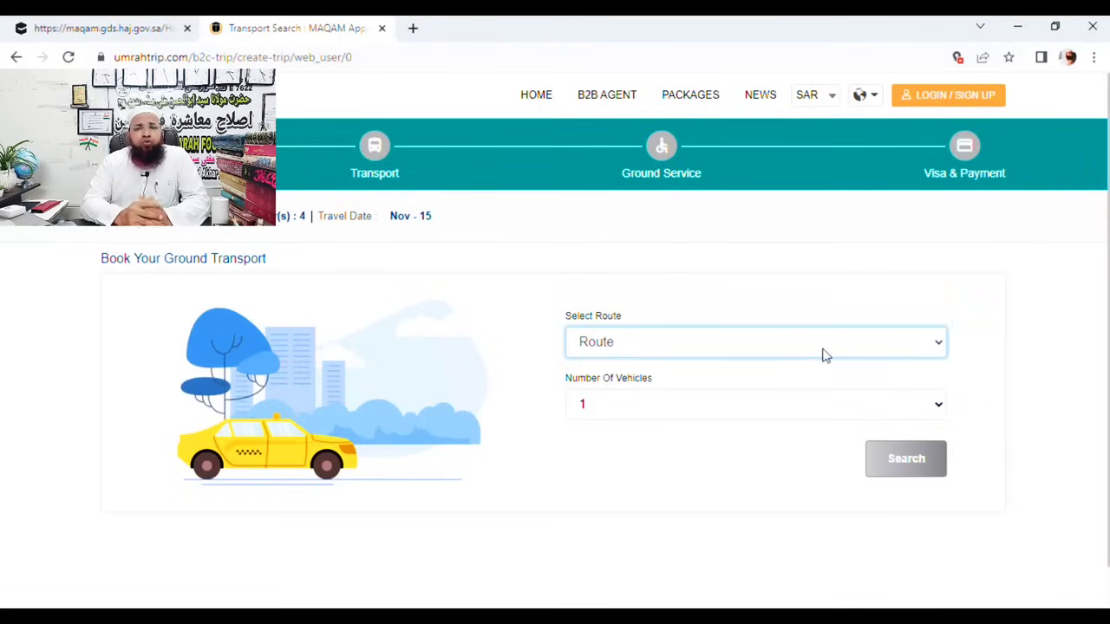
click(691, 424)
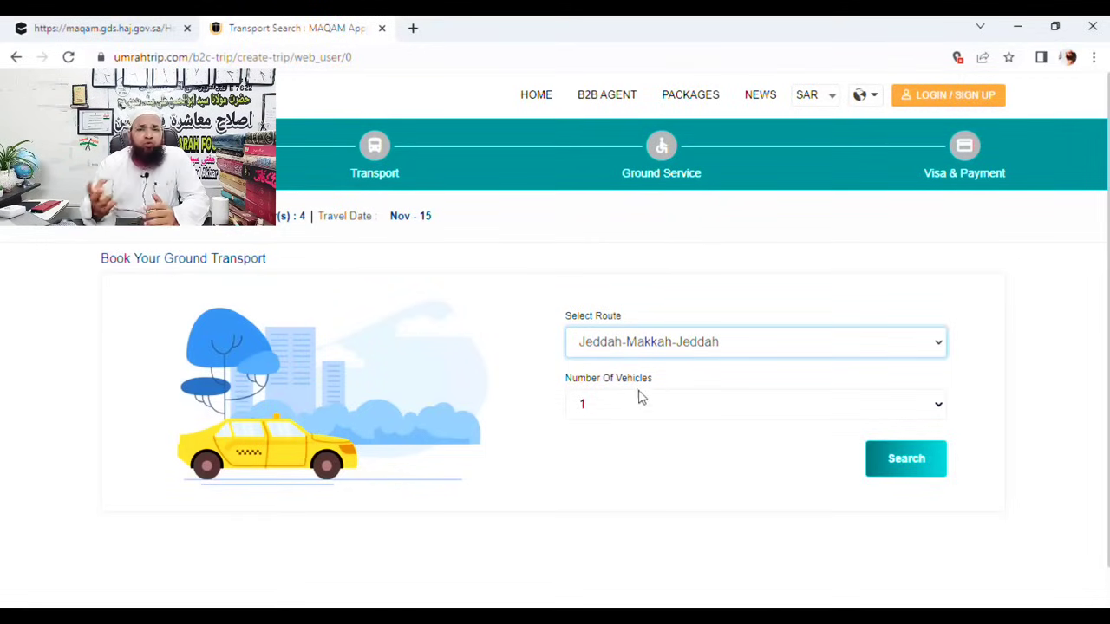
click(921, 468)
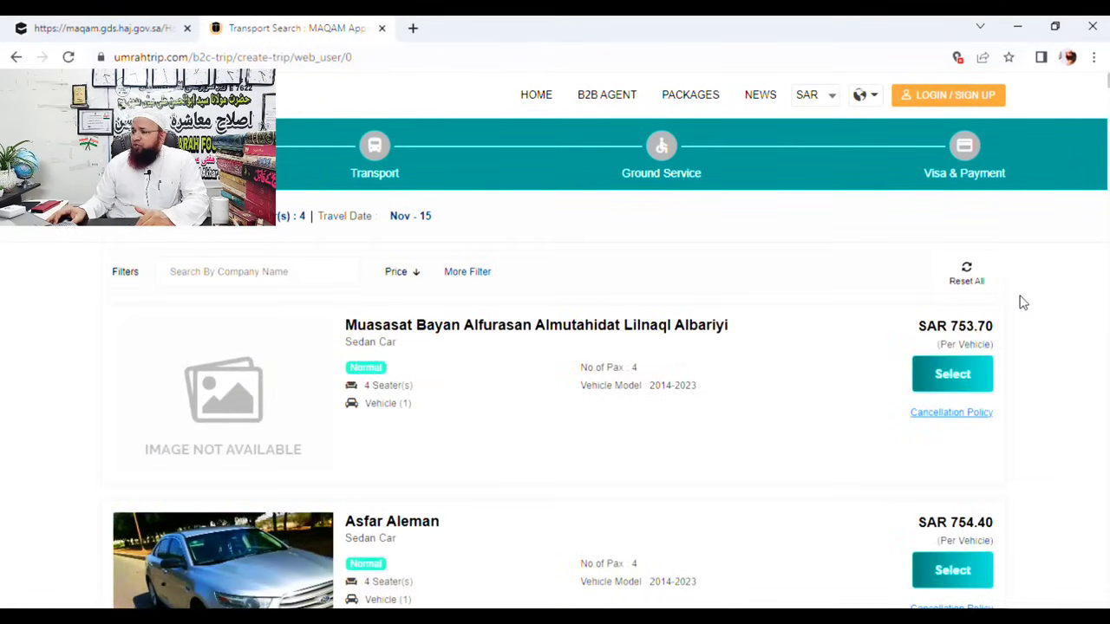
- Compare the sedan offers and select the Normal 4-seater car from Asfar Aleman
scroll(1022, 301, down, 1)
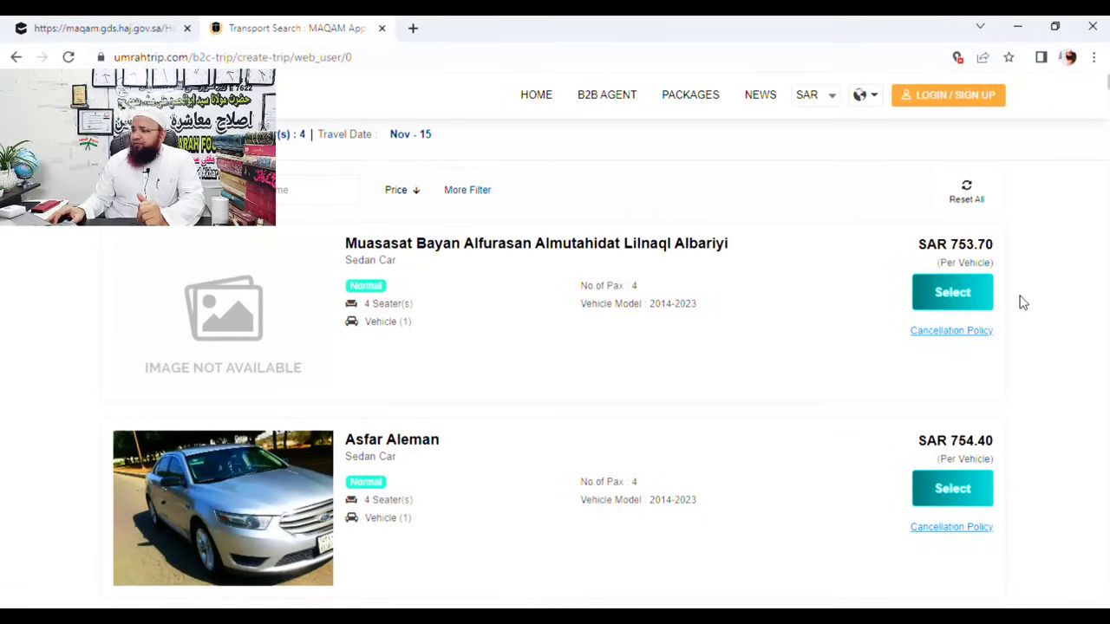
scroll(1022, 302, down, 1)
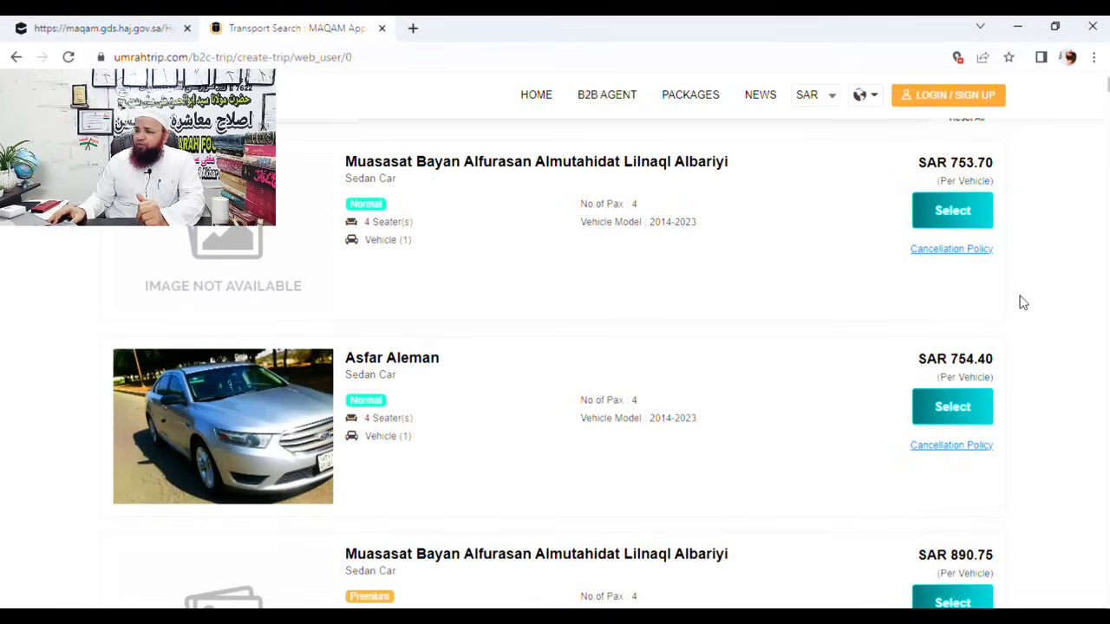
scroll(1023, 302, up, 1)
scroll(1023, 302, down, 2)
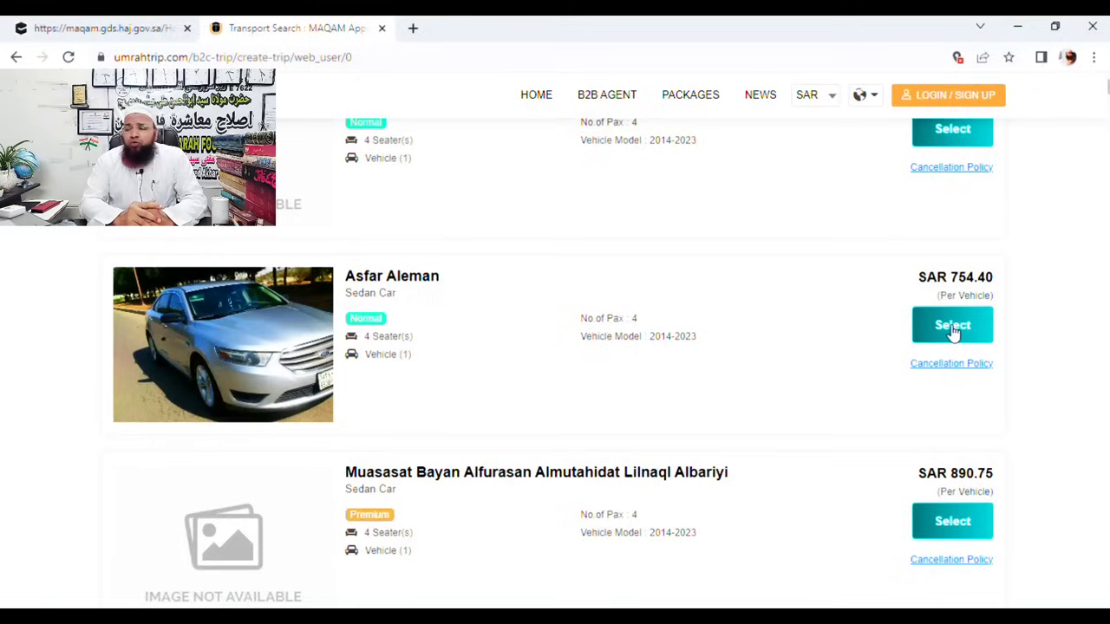
click(952, 328)
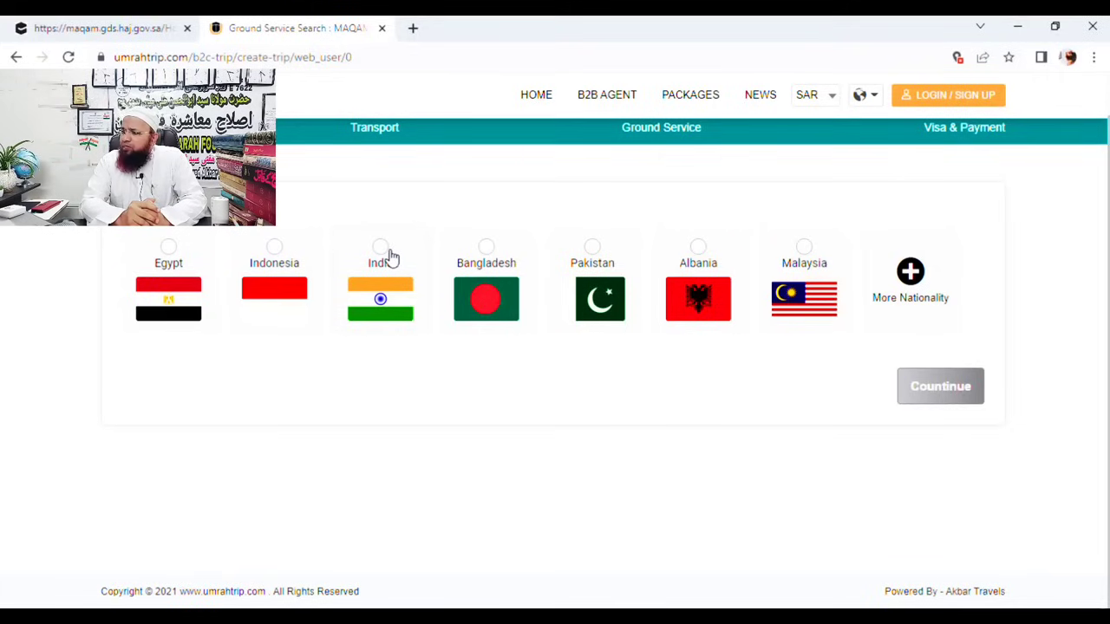
- Choose India as the nationality for the ground service and accept it as the country of residence too
click(392, 256)
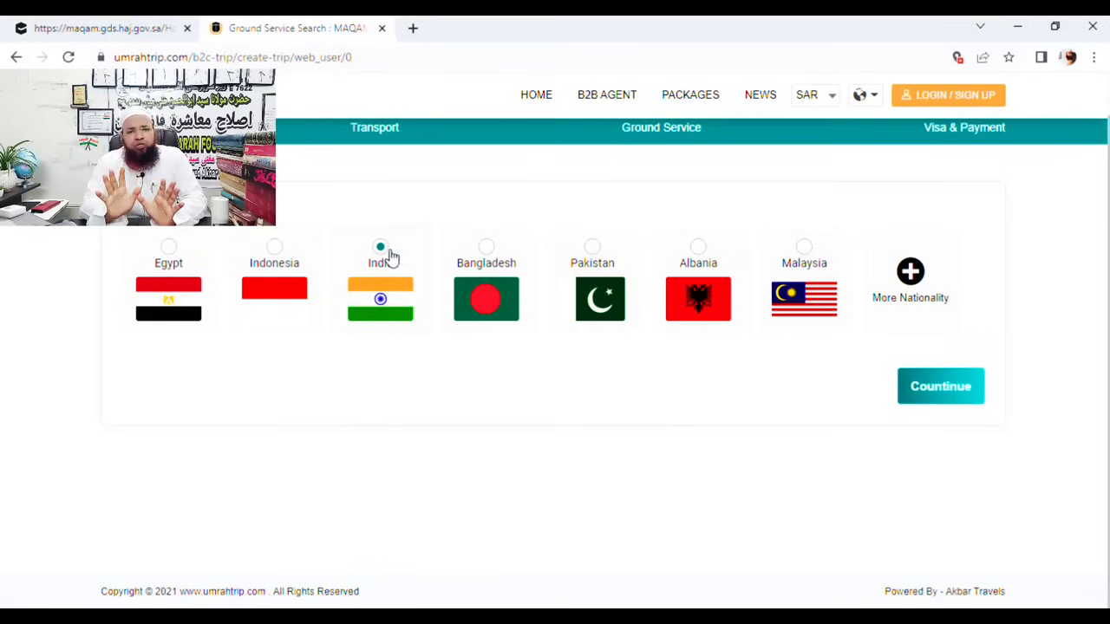
click(964, 398)
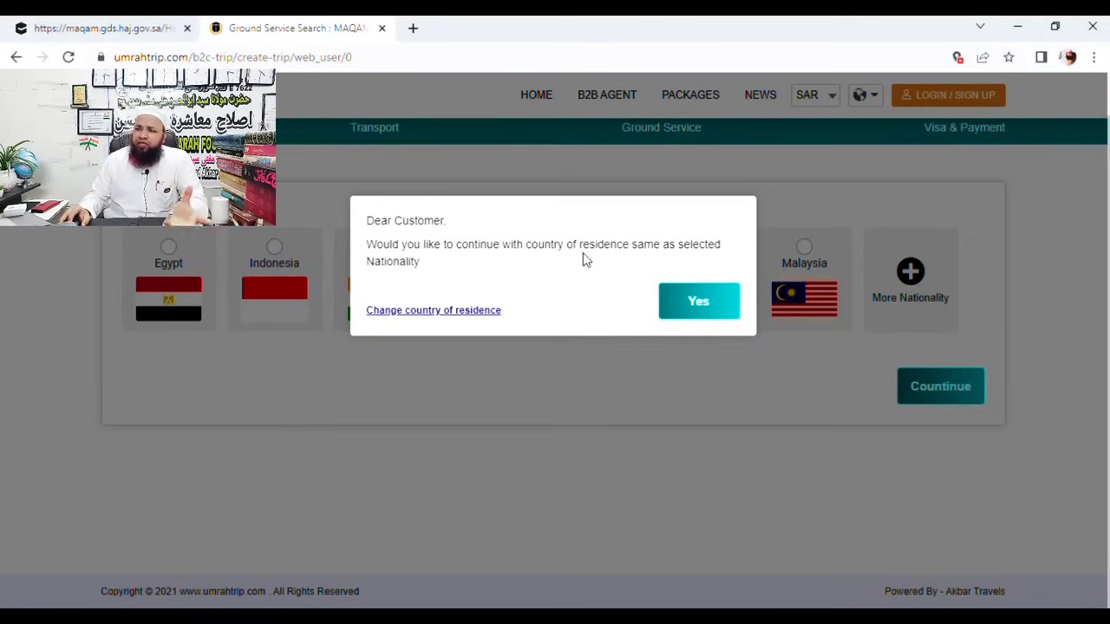
click(699, 303)
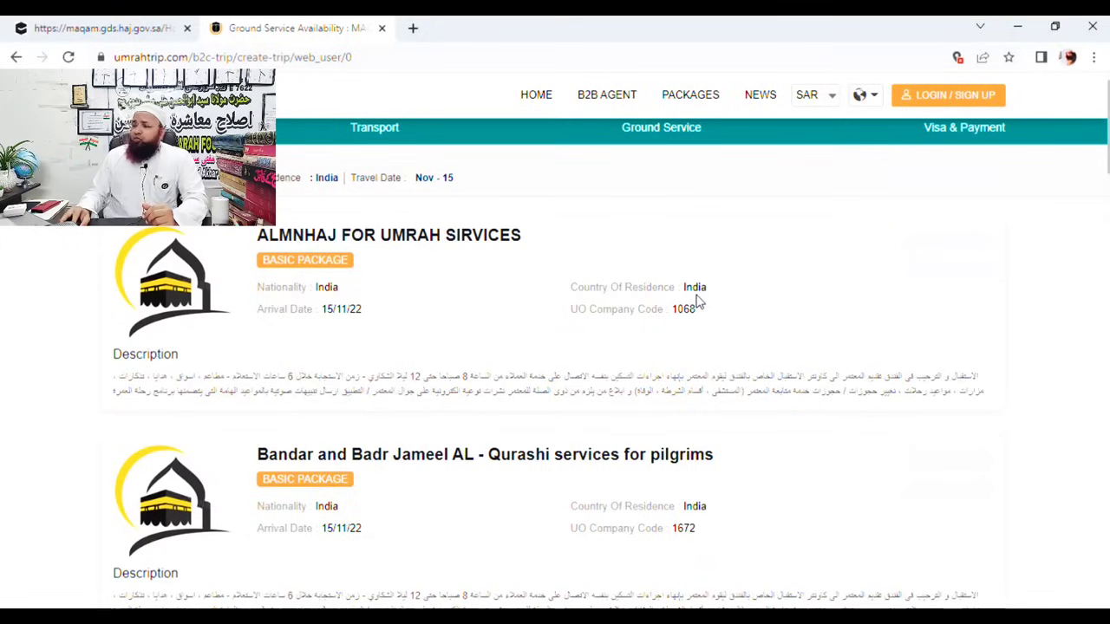
- Check the fare summary and select the Basic Package from Bandar and Badr Jameel AL - Qurashi services for pilgrims
scroll(699, 300, down, 5)
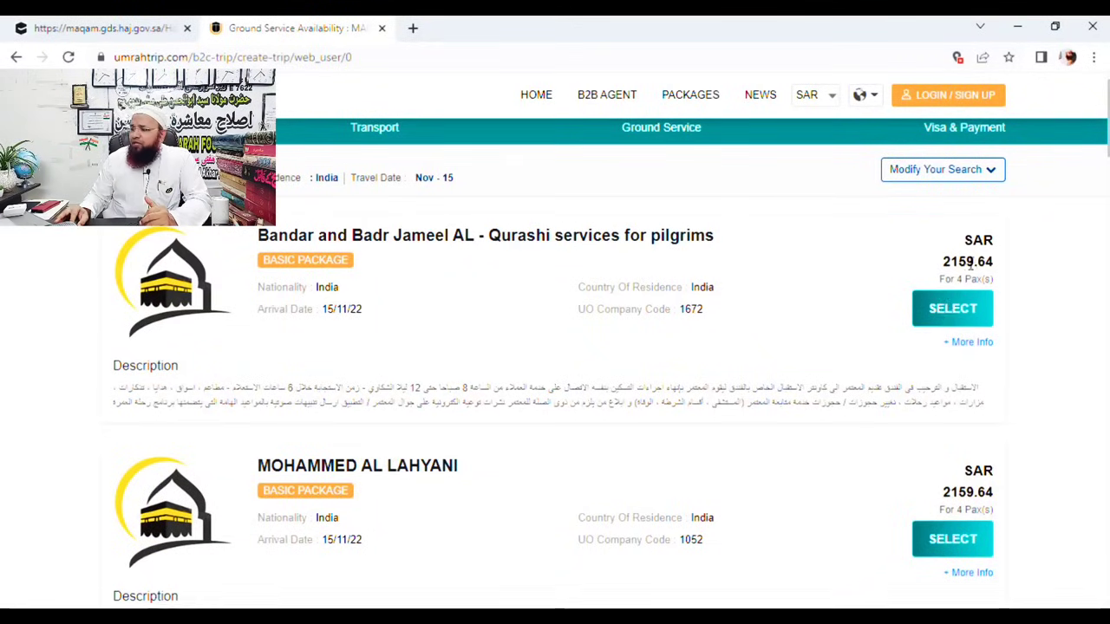
mouse_move(931, 270)
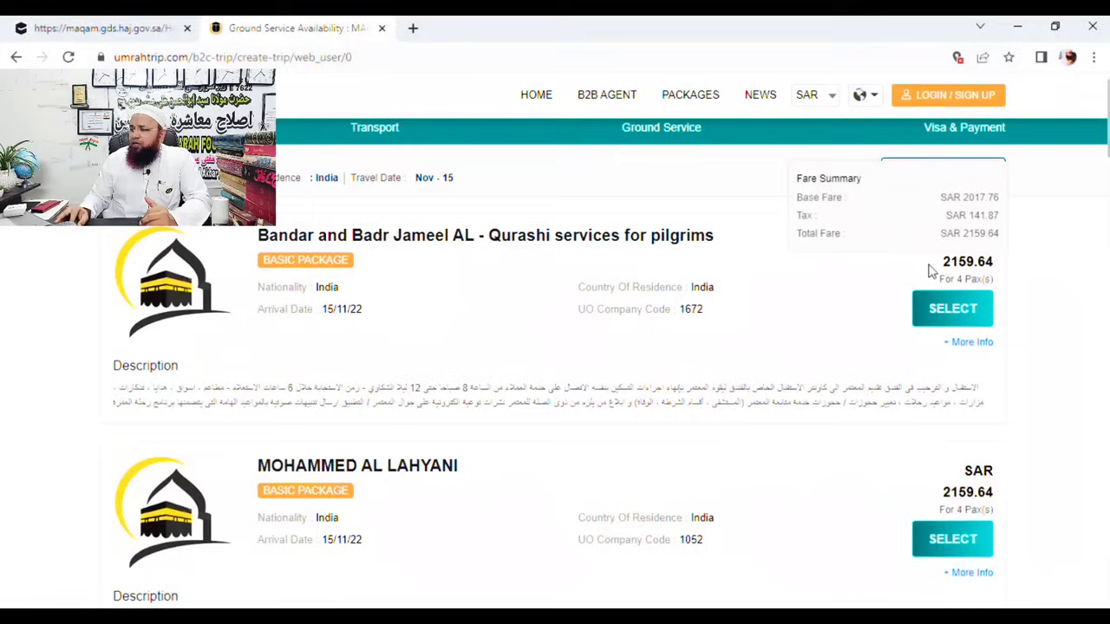
click(952, 309)
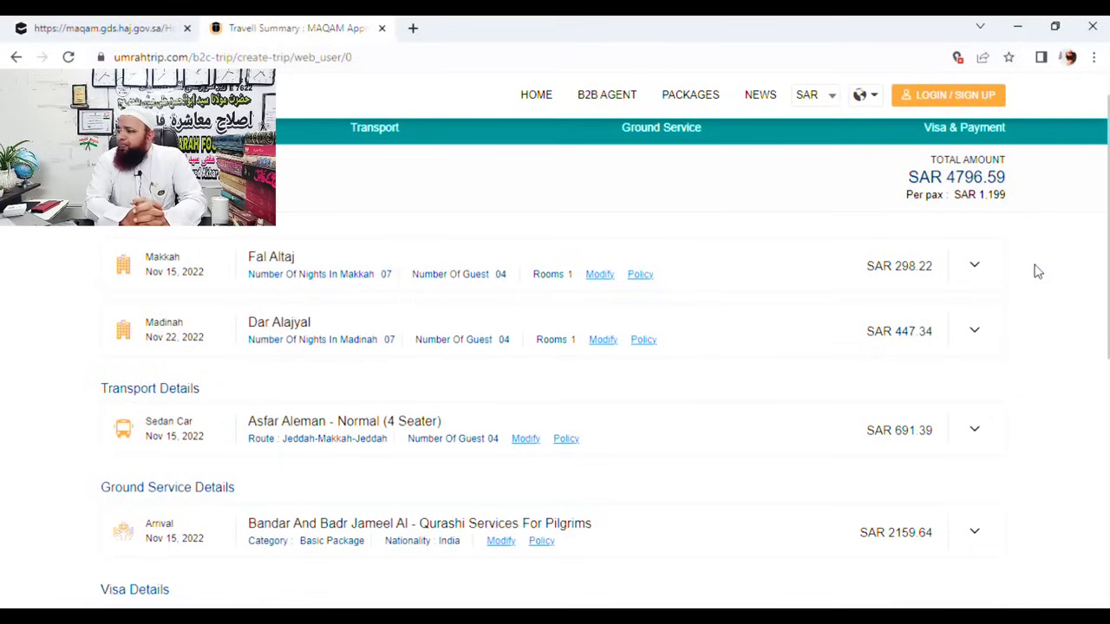
- Review the travel summary's hotel, transport, ground service and visa entries, plus the flight details and traveller contact sections
scroll(1038, 272, down, 1)
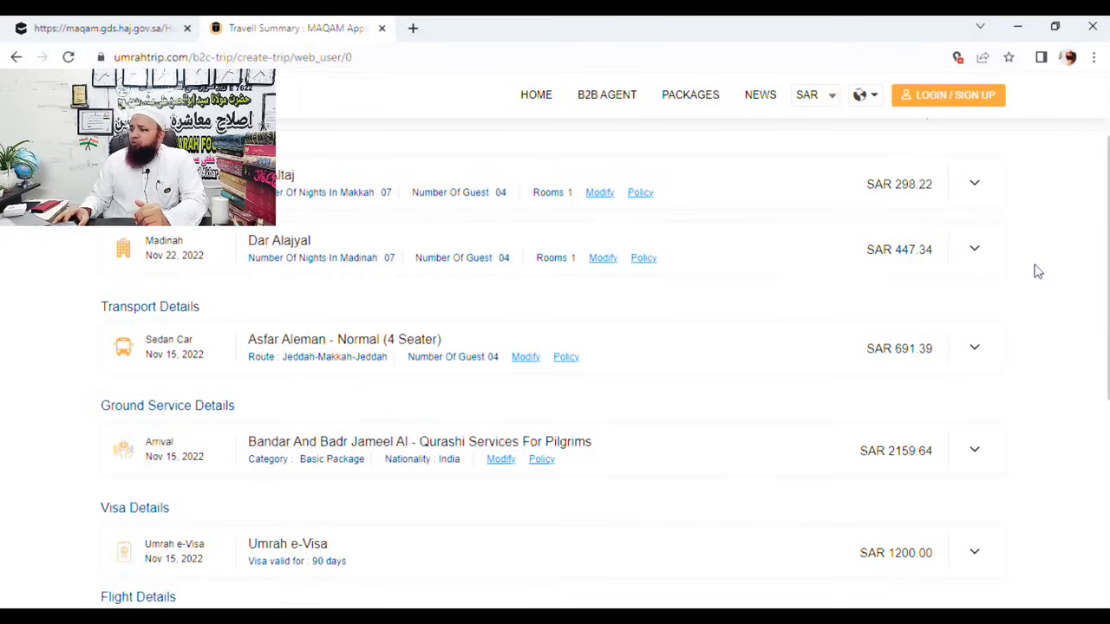
scroll(1038, 272, down, 1)
scroll(1038, 272, up, 1)
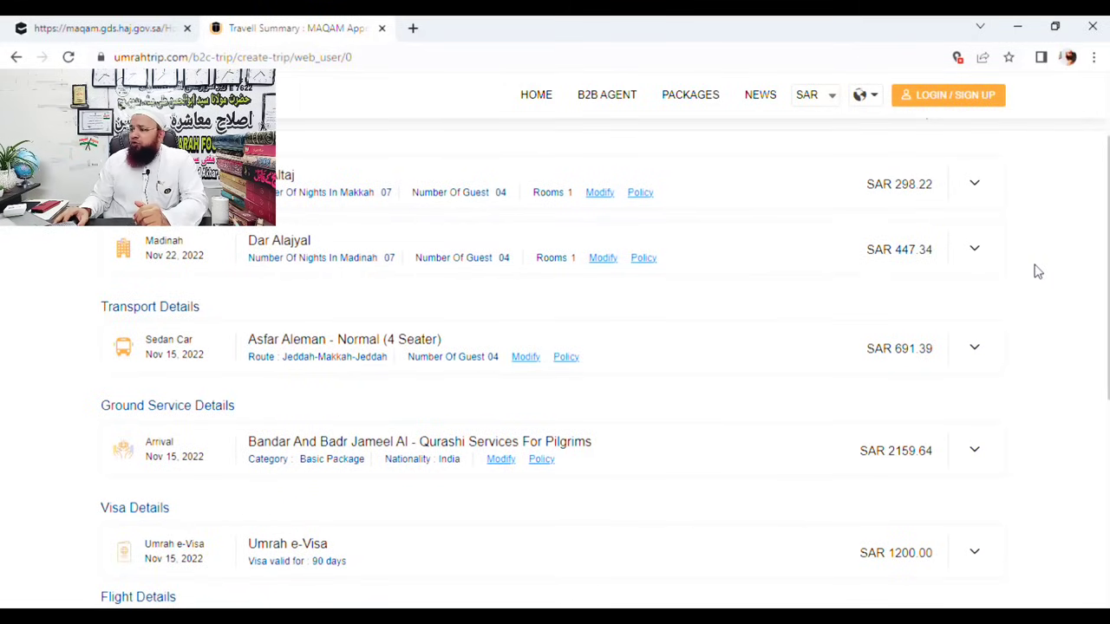
scroll(1038, 272, down, 2)
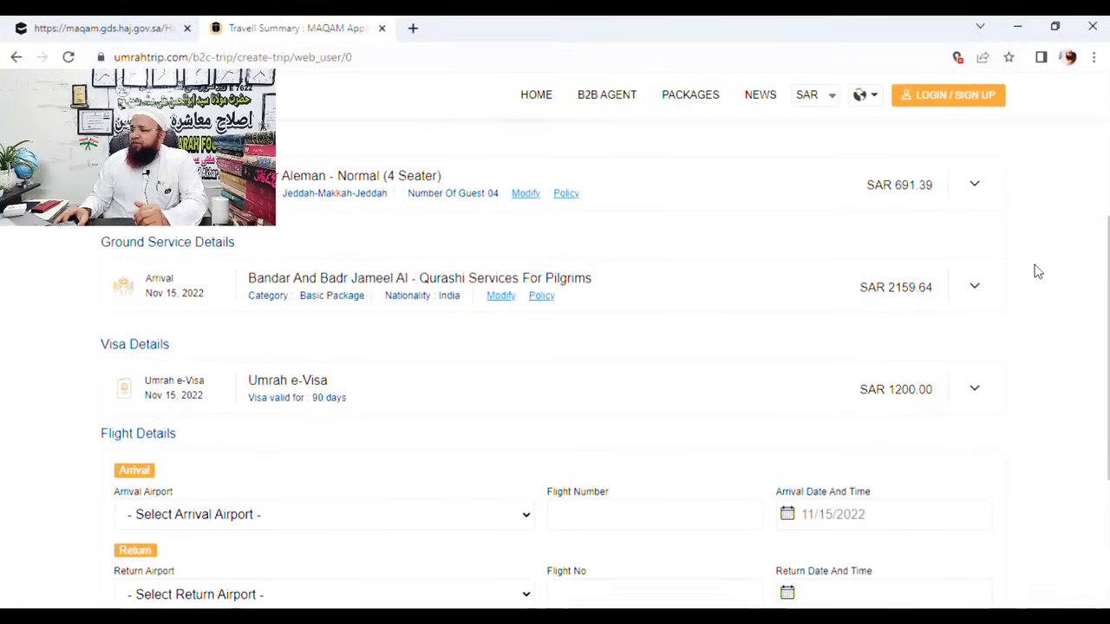
scroll(1038, 271, up, 1)
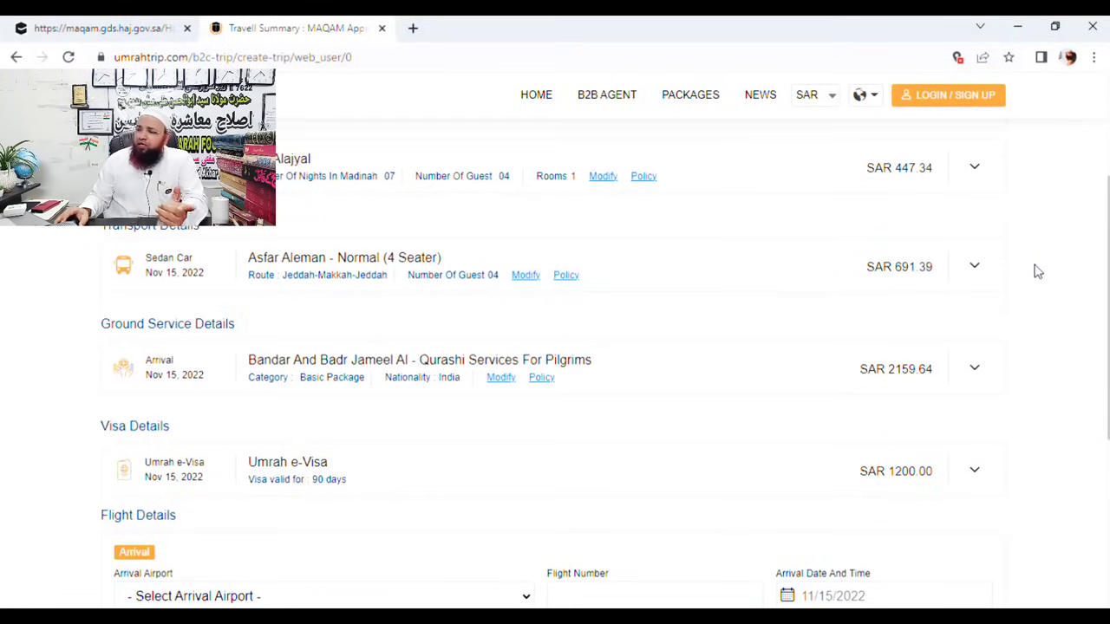
scroll(1038, 272, down, 1)
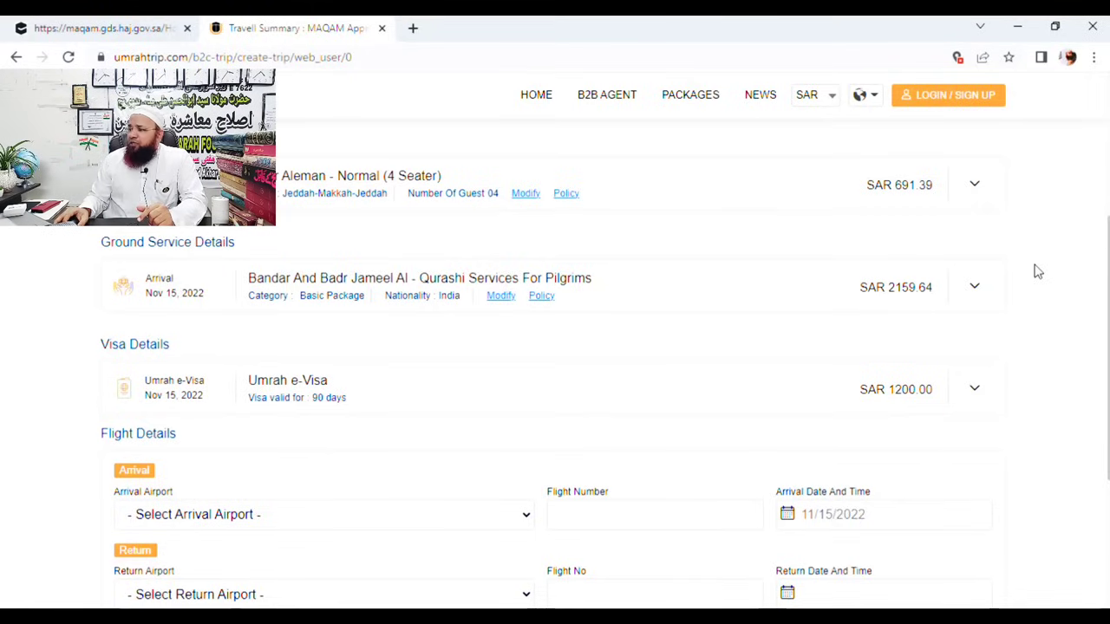
scroll(1038, 272, down, 1)
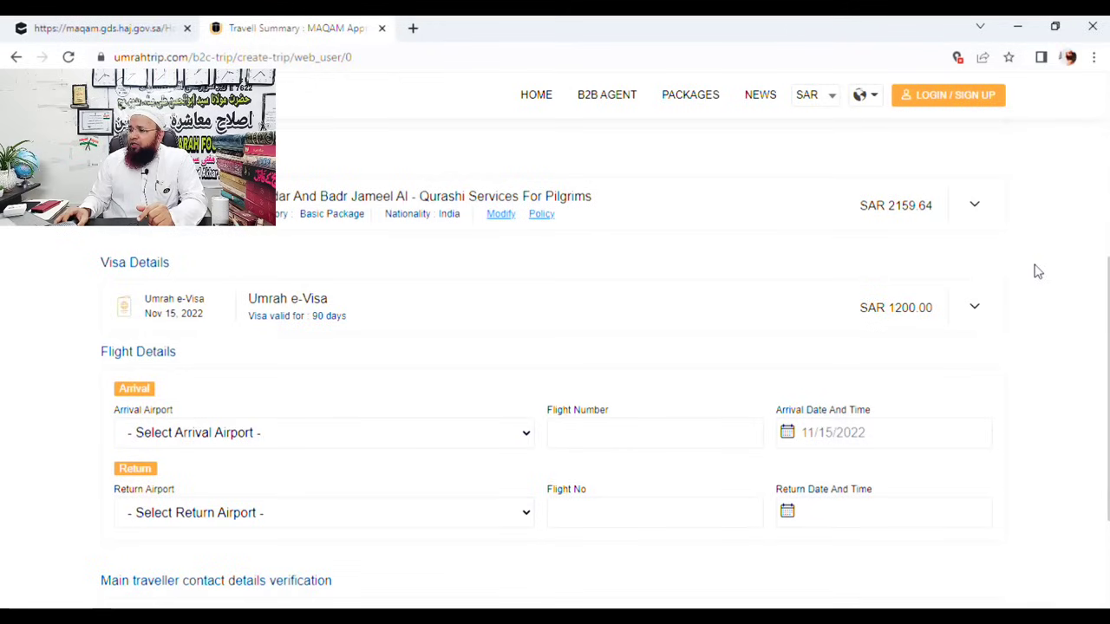
scroll(1038, 272, down, 1)
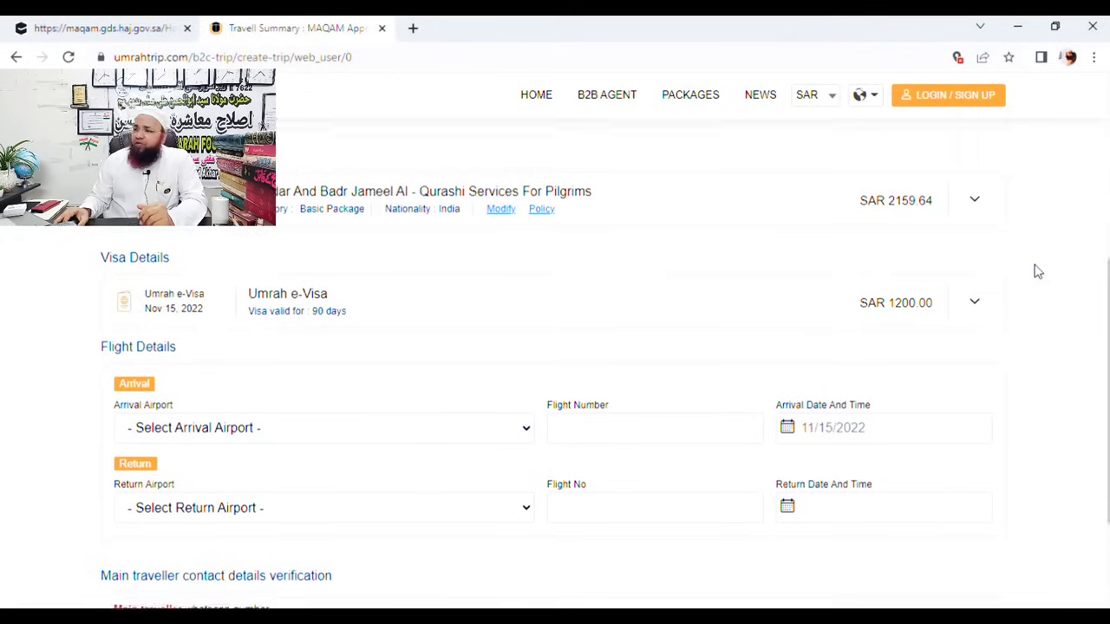
scroll(1038, 271, up, 1)
scroll(1038, 271, up, 1)
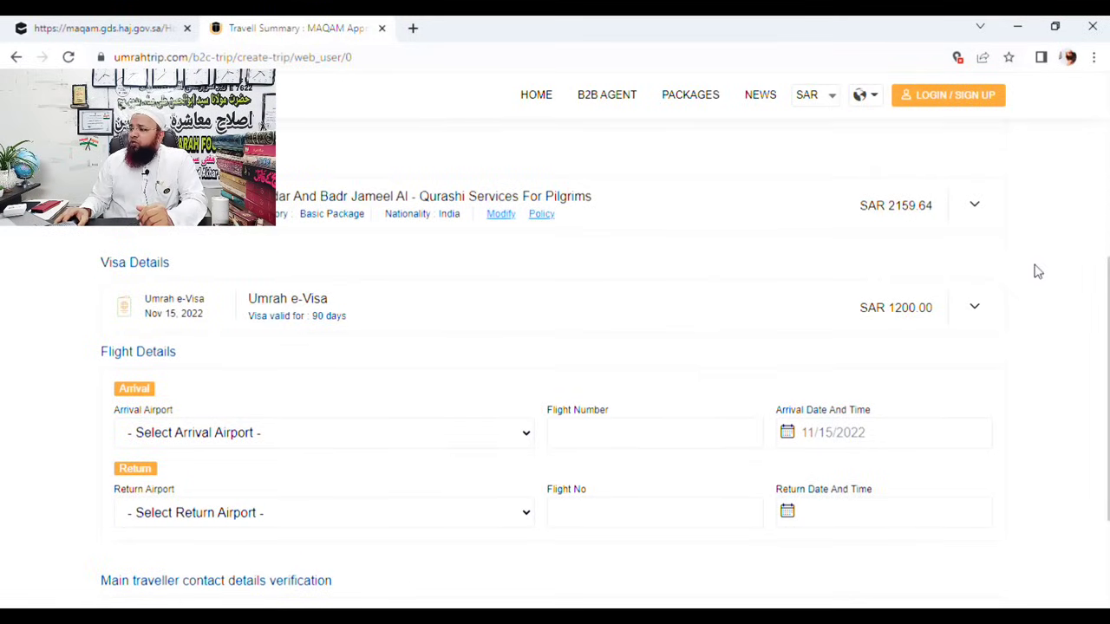
scroll(1039, 271, down, 2)
scroll(1039, 271, up, 1)
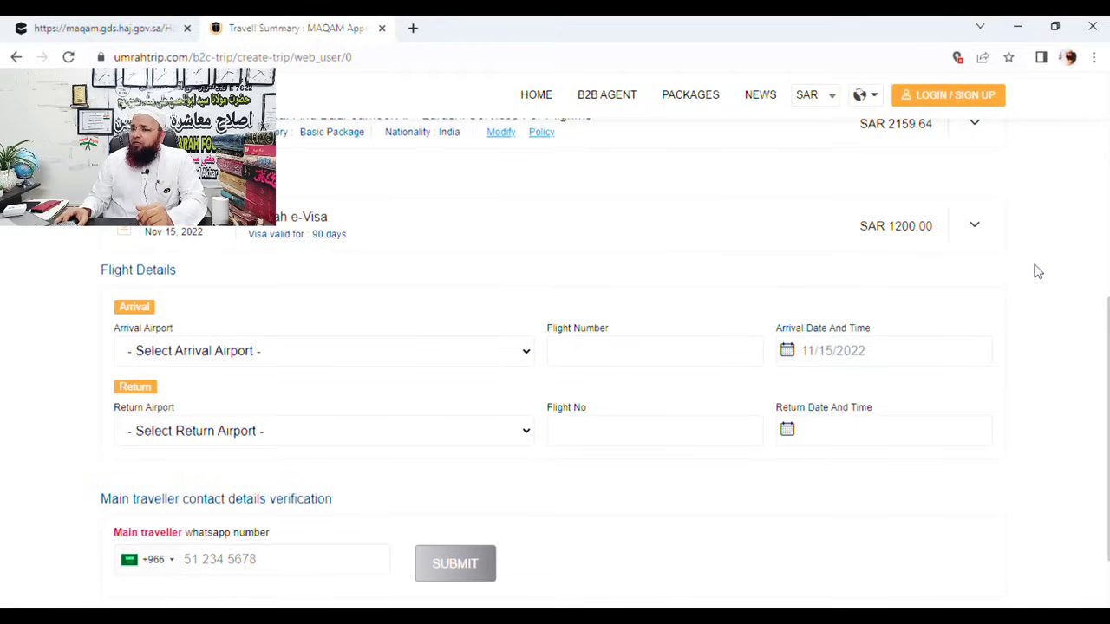